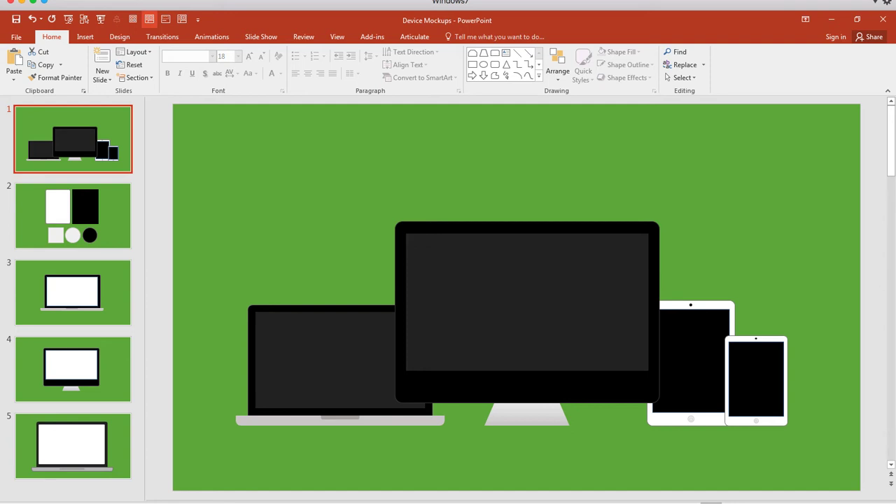
- Open slide 2 and examine its rectangles, square and circles one by one
left_click(98, 193)
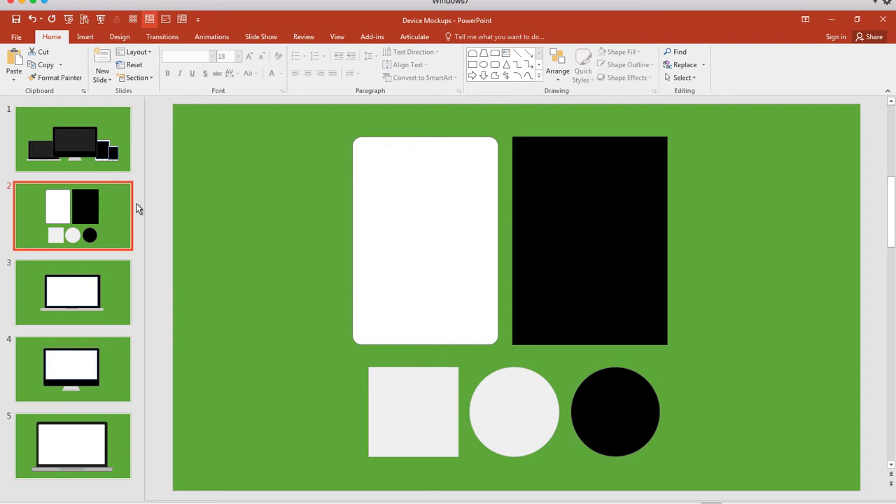
left_click(406, 198)
left_click(526, 198)
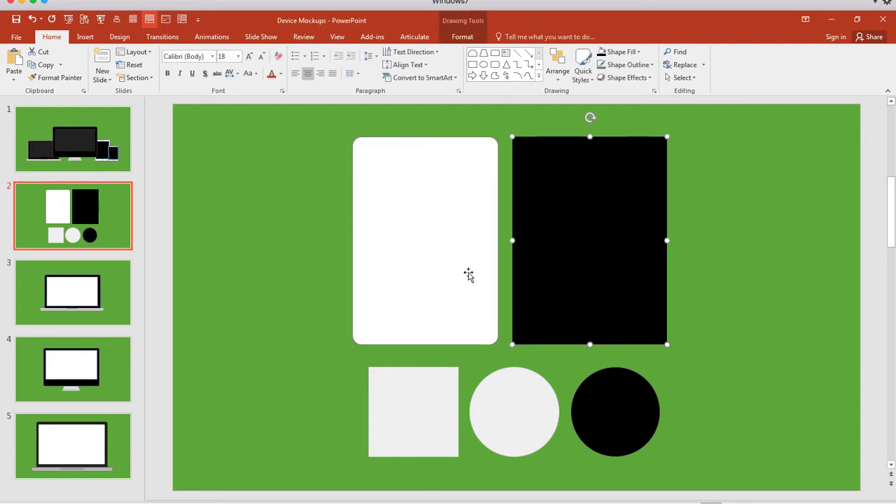
left_click(433, 372)
left_click(492, 394)
left_click(588, 395)
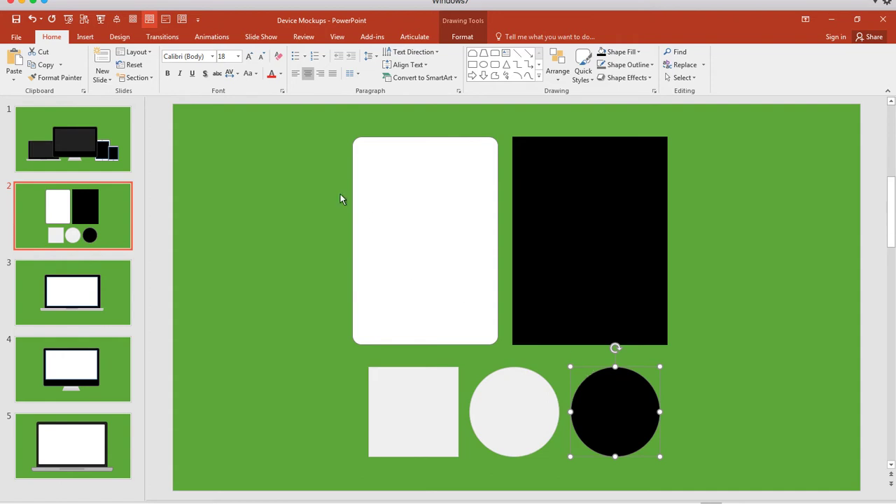
- Look through the gallery of insertable shapes to see where the basic rectangles and ovals are found
left_click(482, 172)
left_click(85, 37)
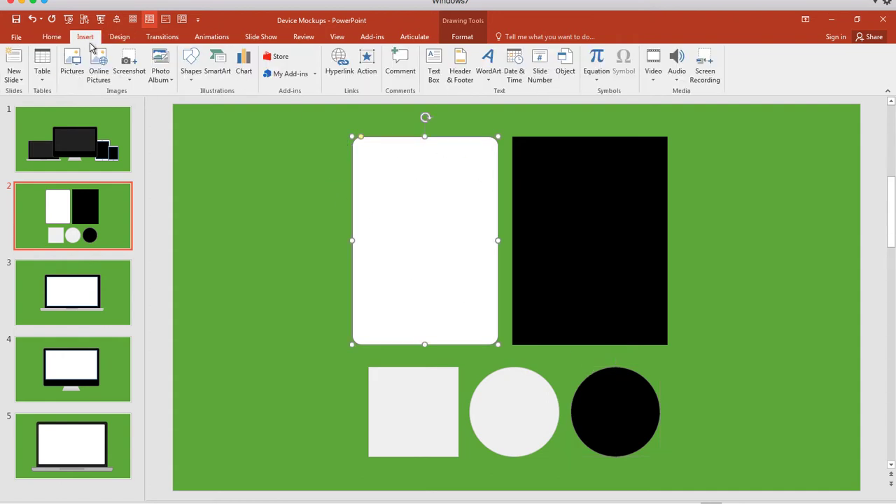
left_click(192, 78)
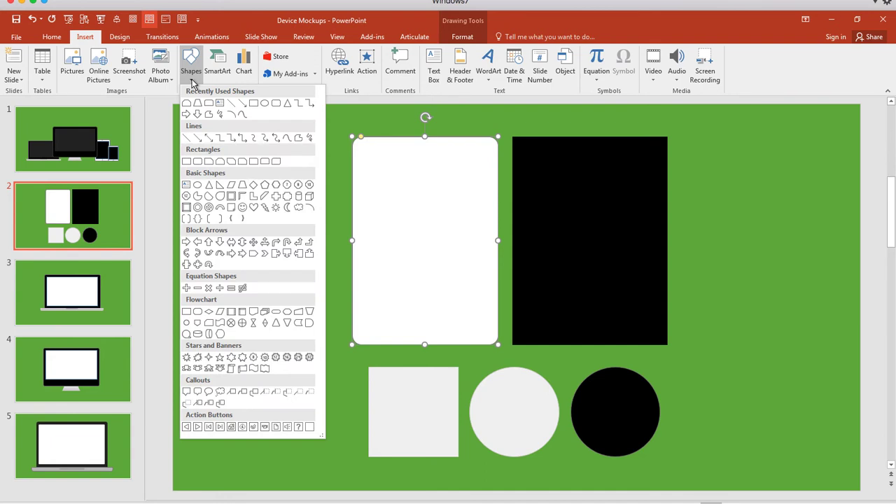
left_click(477, 123)
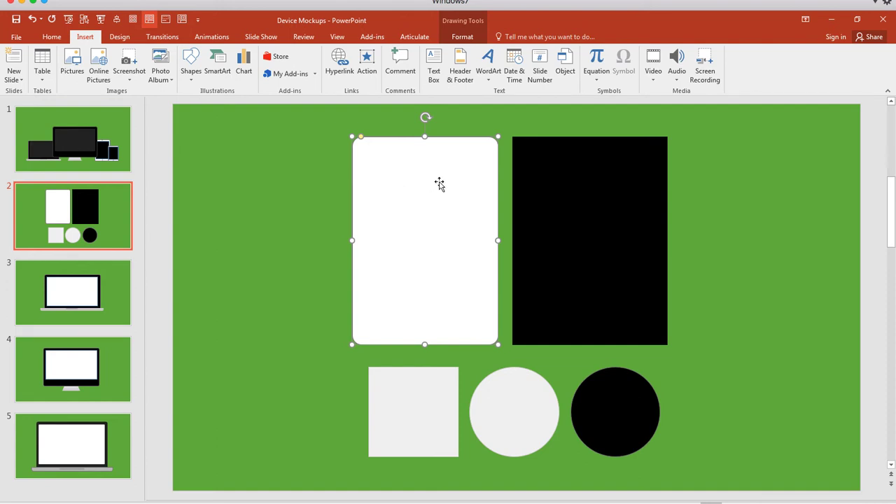
- Clear space around the white rounded rectangle by moving the grey square, both circles and the black rectangle toward the slide's right side
left_click_drag(438, 181, 398, 172)
left_click_drag(417, 404, 781, 127)
left_click_drag(520, 416, 759, 288)
left_click_drag(619, 422, 770, 382)
left_click_drag(666, 259, 830, 272)
- Enlarge the white rounded rectangle as the tablet body, then place the black rectangle on it and enlarge it into a screen with narrow margins
left_click_drag(429, 198, 486, 200)
left_click_drag(517, 343, 557, 420)
left_click(692, 198)
left_click_drag(692, 198, 373, 203)
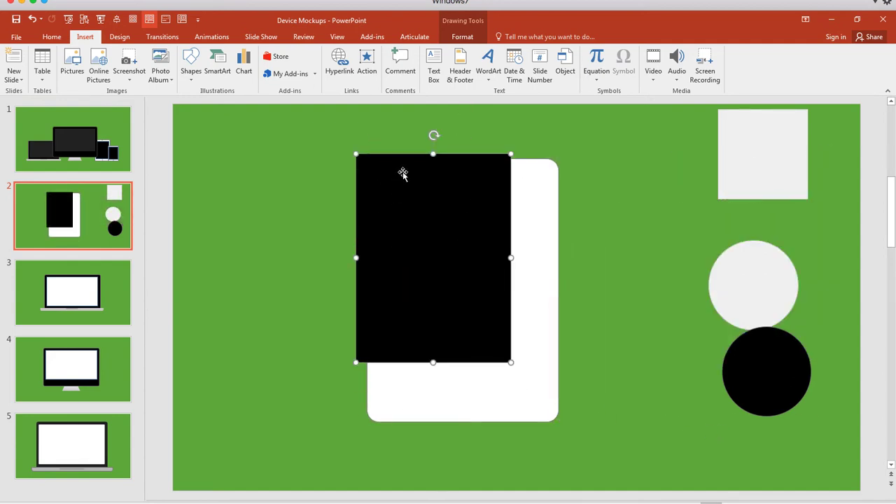
left_click_drag(402, 173, 427, 191)
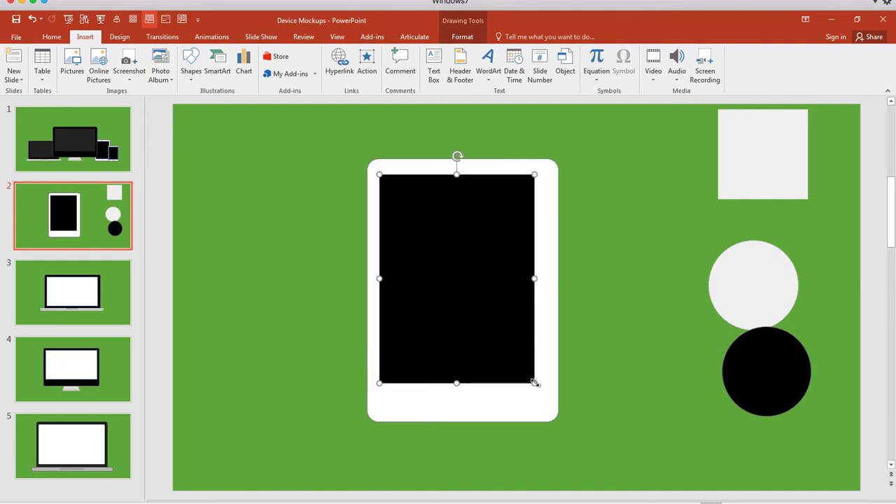
left_click_drag(534, 383, 546, 399)
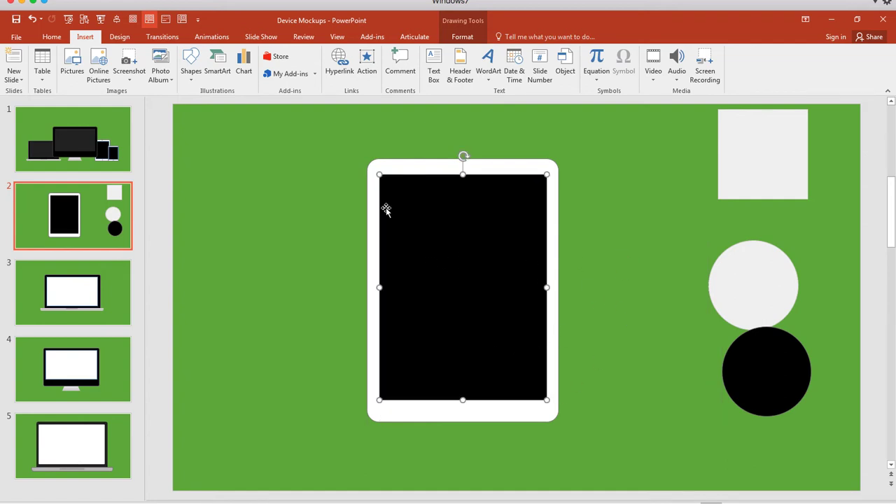
- Center the black screen horizontally on the white tablet body with Align Center
left_click_drag(330, 131, 597, 467)
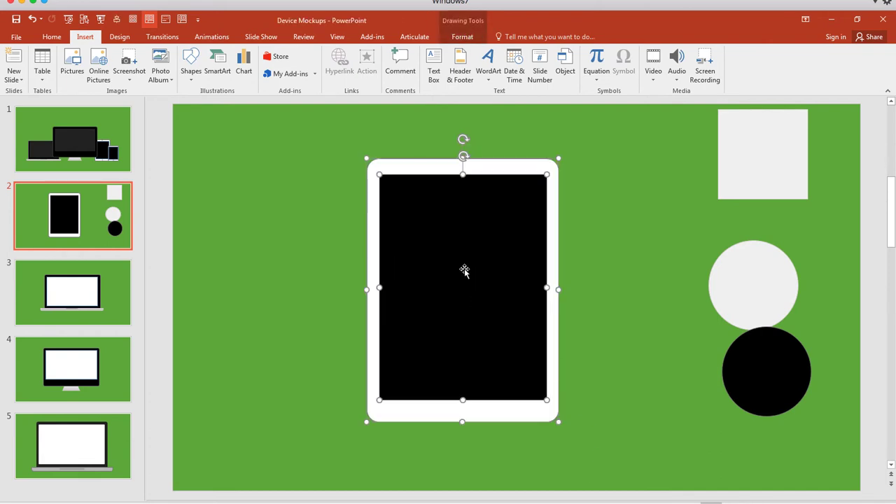
left_click(459, 39)
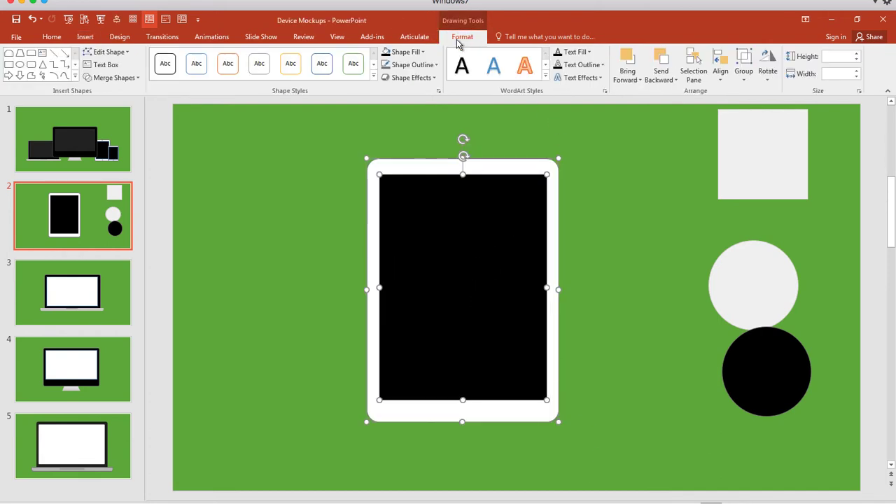
left_click(720, 68)
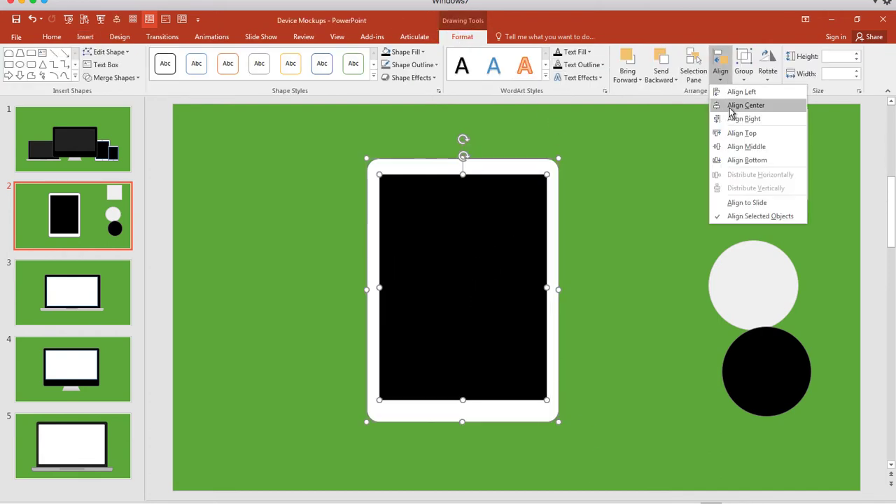
left_click(729, 108)
left_click(656, 191)
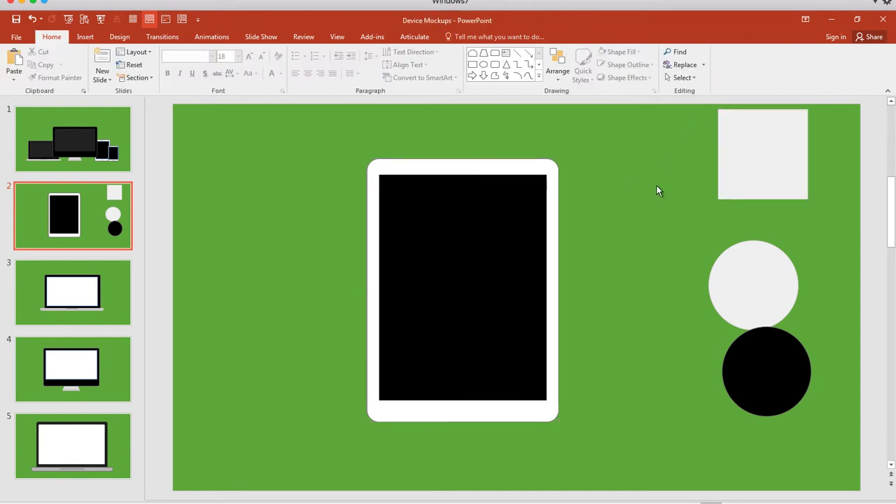
- Raise the bottom and top edges of the black screen slightly to adjust the white margins above and below it
left_click(466, 389)
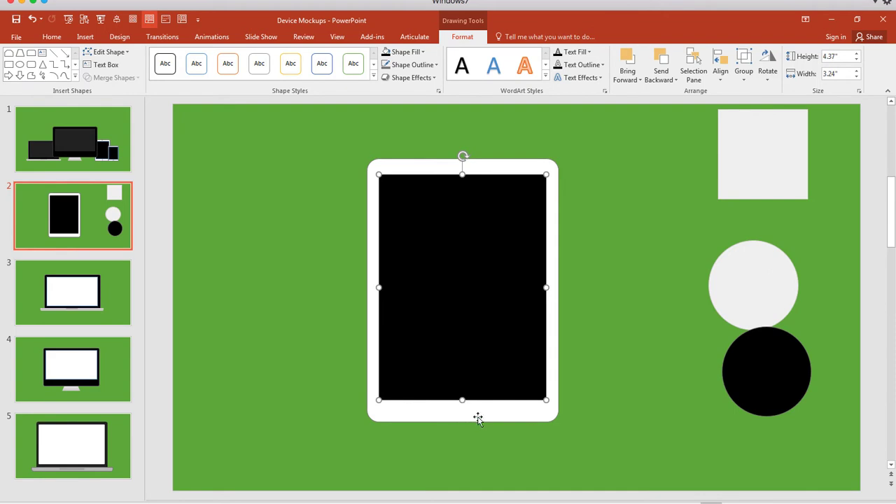
left_click_drag(463, 400, 463, 397)
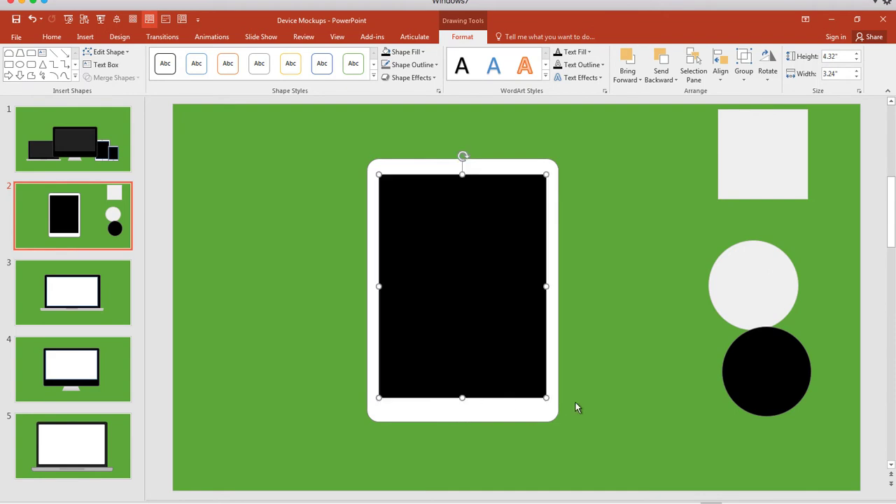
left_click_drag(462, 174, 463, 171)
left_click(589, 205)
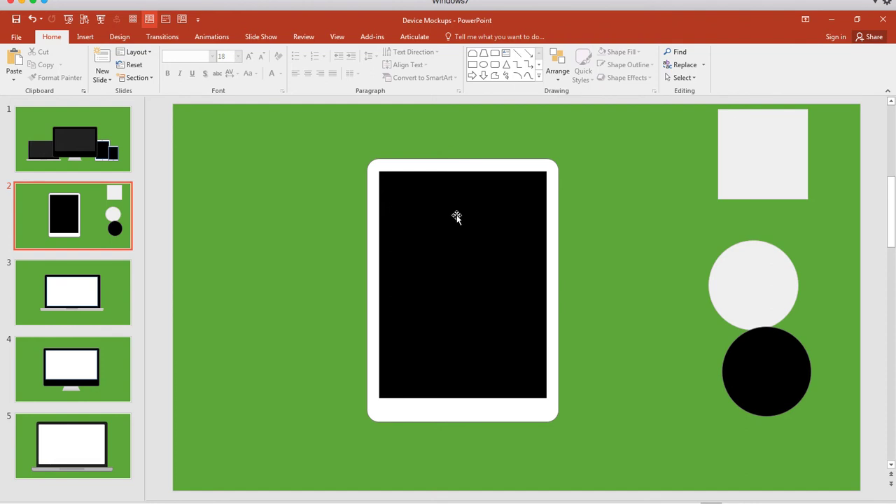
scroll(425, 297, "down", 1)
scroll(233, 284, "up", 1)
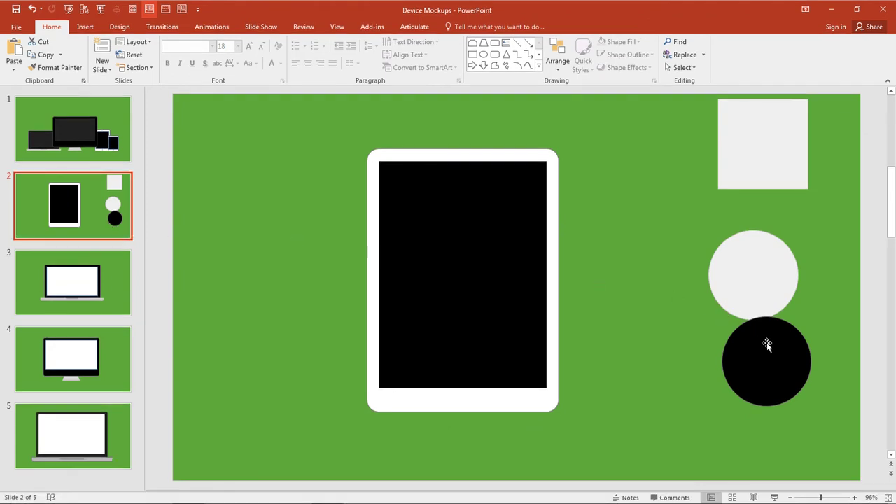
- Move the black circle onto the tablet's top margin and shrink it to a small camera dot
left_click_drag(765, 343, 470, 156)
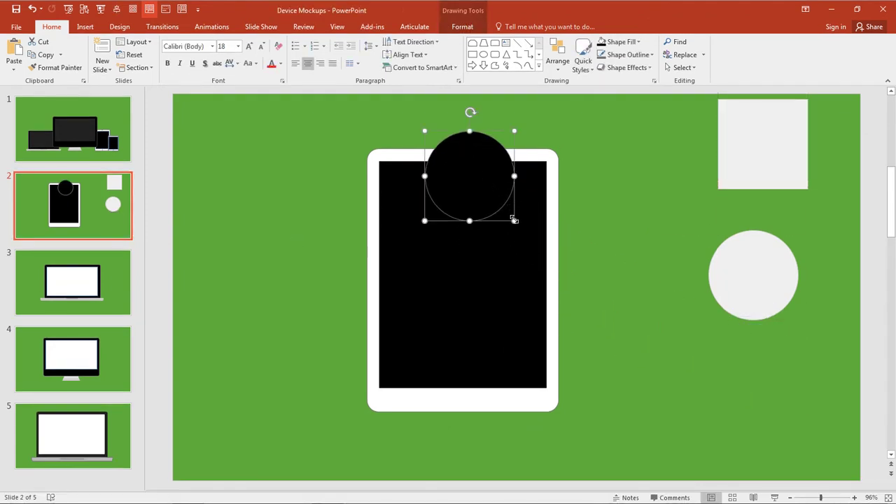
left_click_drag(514, 220, 462, 155)
left_click(470, 140)
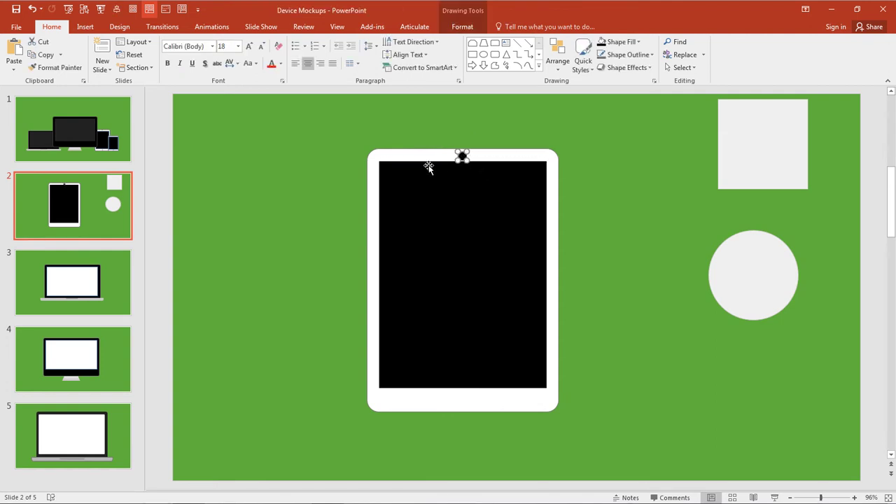
scroll(463, 156, "up", 15)
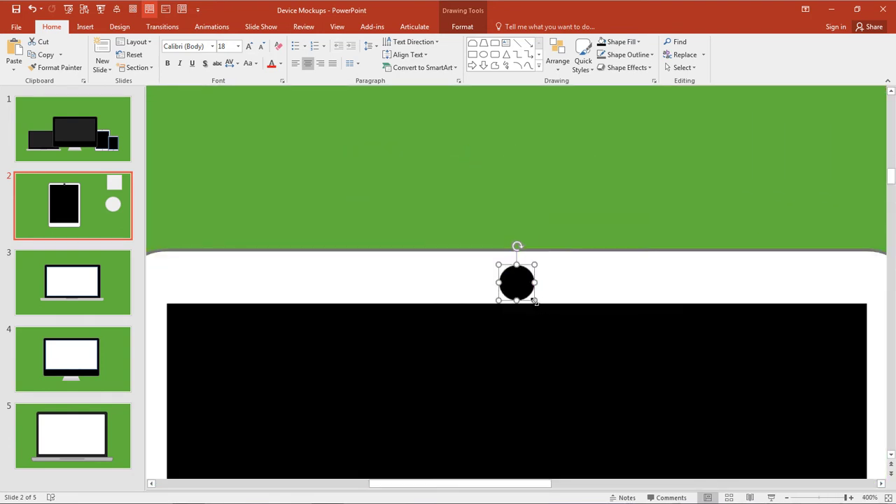
left_click_drag(535, 301, 527, 294)
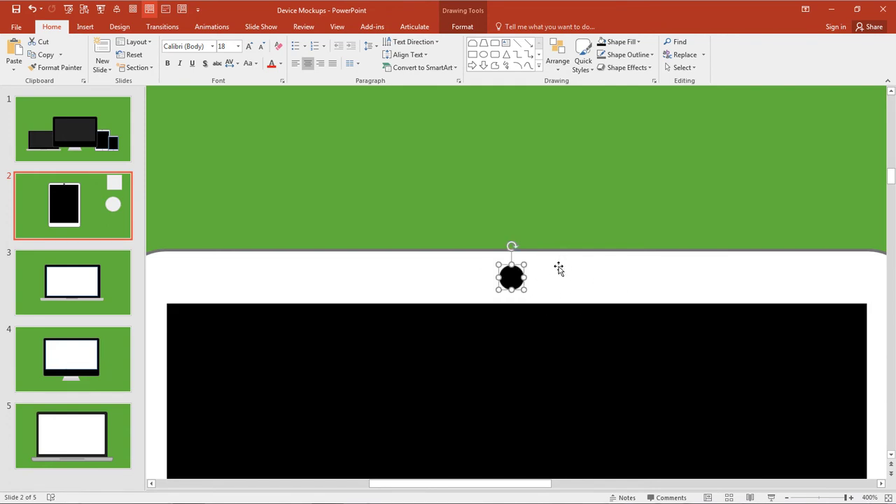
scroll(558, 270, "down", 5)
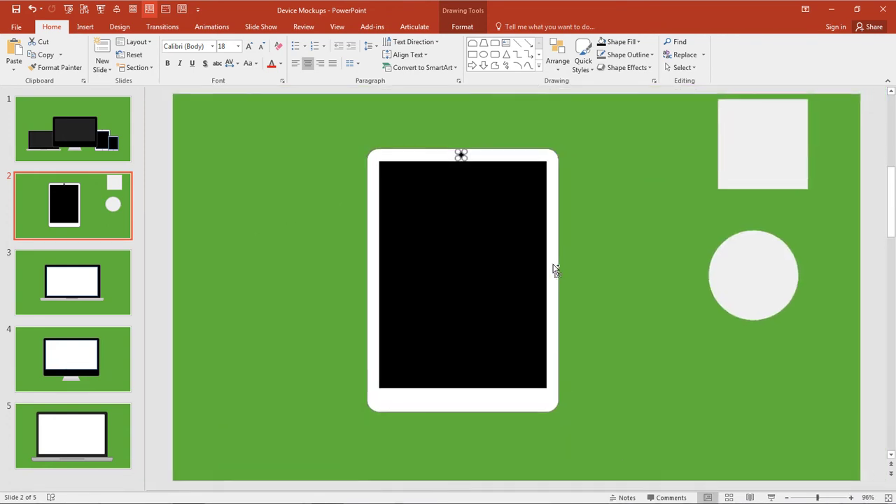
left_click(618, 263)
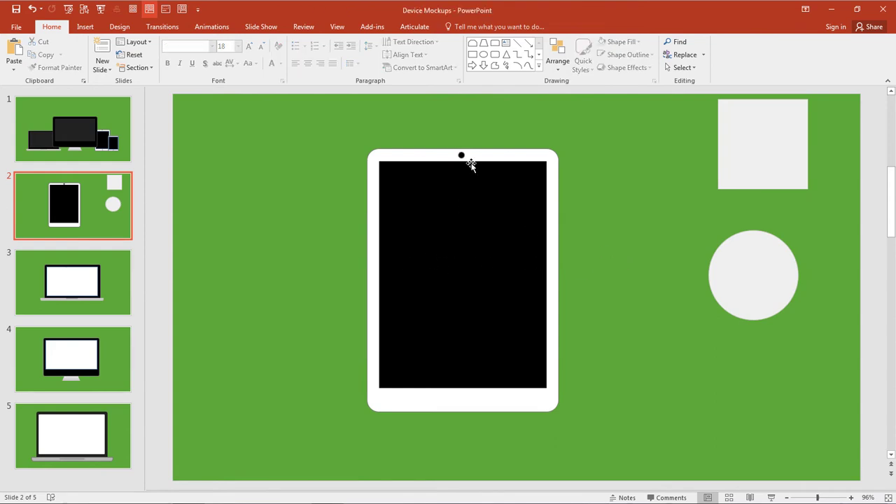
- Center the camera dot horizontally with the tablet body and screen using Align Center
left_click_drag(339, 119, 594, 449)
left_click(558, 56)
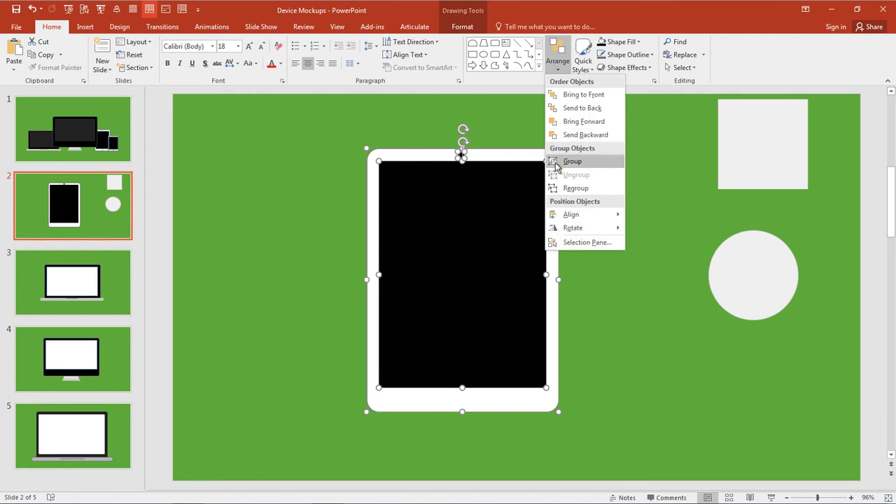
mouse_move(580, 217)
left_click(680, 227)
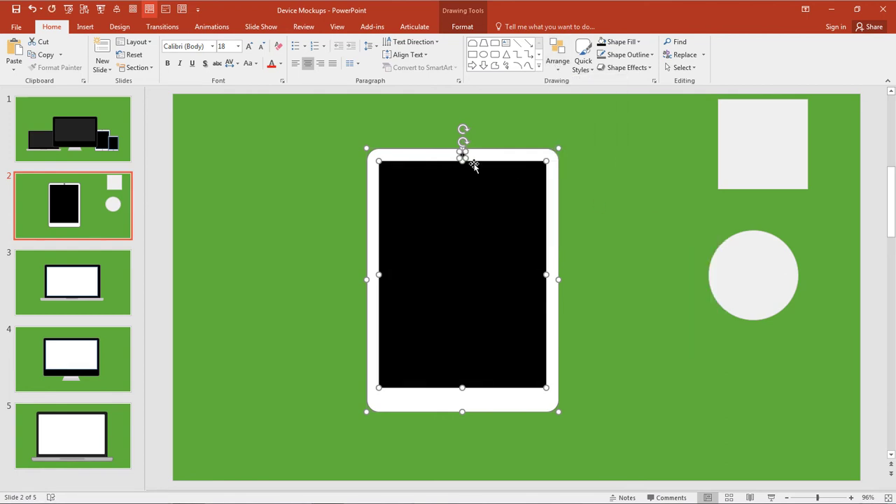
left_click(610, 157)
- Move the light grey square and circle onto the tablet's bottom margin and shrink both to roughly home-button size
mouse_move(746, 296)
left_mouse_down()
mouse_move(762, 152)
mouse_move(721, 240)
left_mouse_up()
left_click_drag(758, 151, 700, 200)
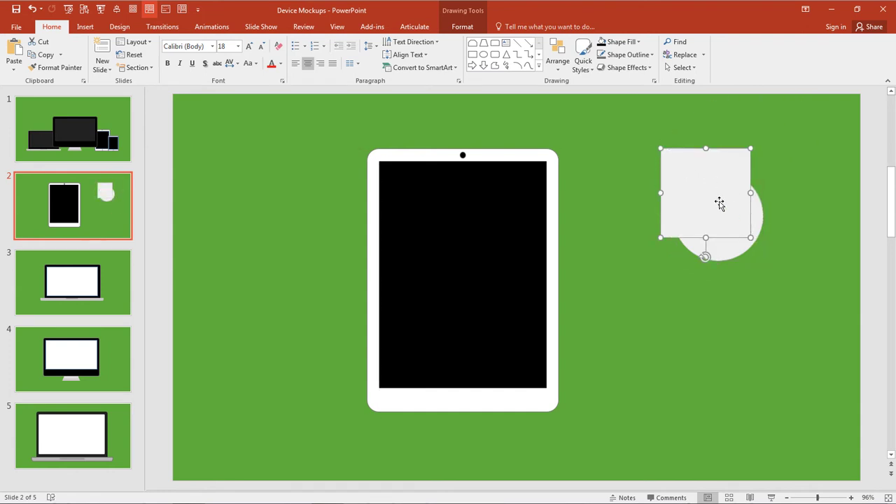
left_click_drag(711, 182, 515, 394)
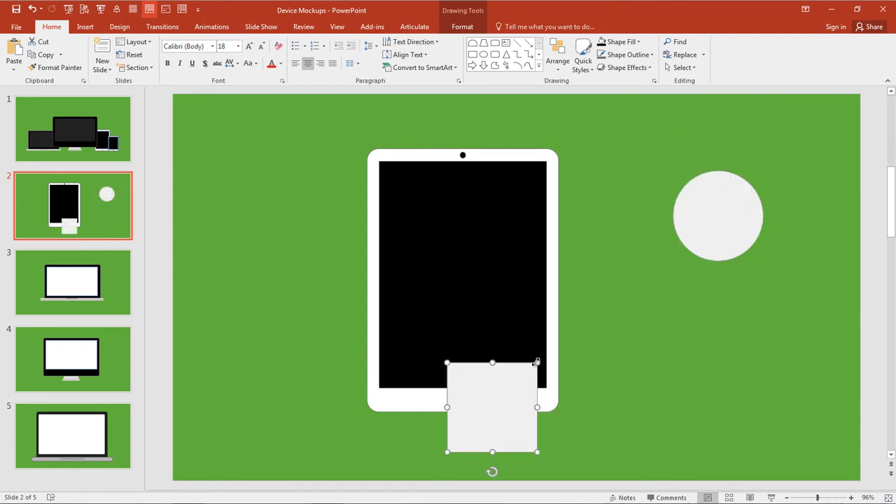
left_click_drag(539, 359, 462, 400)
left_click_drag(702, 230, 448, 394)
left_click_drag(507, 335, 467, 398)
- Shrink the grey circle and its inner square further into a home button, with the square centered in the circle, on the bottom margin
scroll(468, 397, "up", 10)
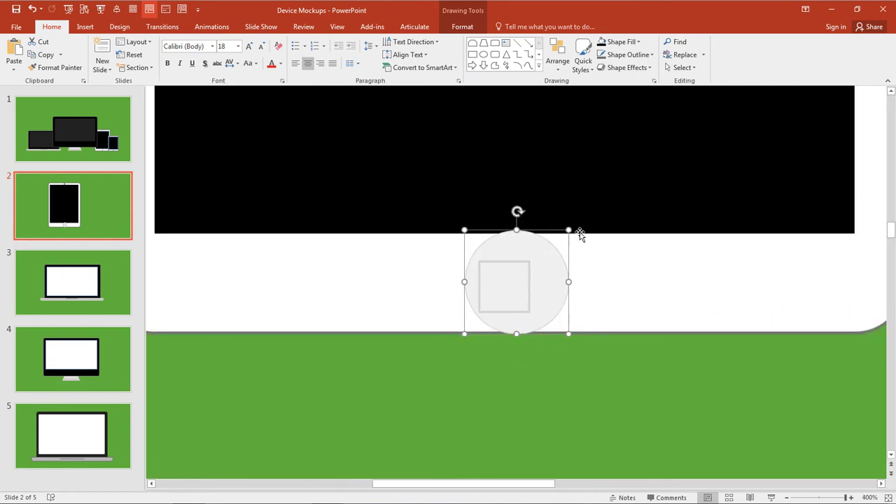
left_click_drag(569, 228, 526, 298)
left_click(509, 290)
left_click(545, 273)
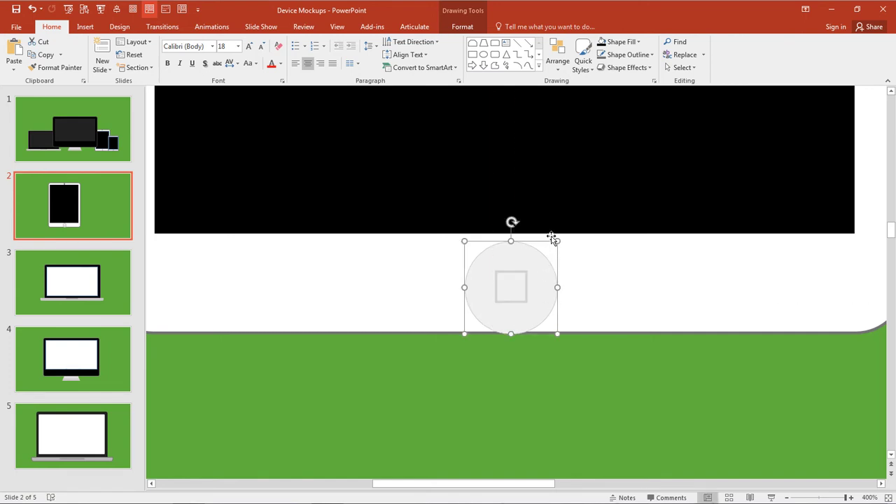
left_click_drag(557, 240, 525, 260)
mouse_move(505, 304)
left_mouse_down()
mouse_move(522, 272)
mouse_move(513, 288)
left_mouse_up()
left_click(530, 275)
scroll(546, 319, "down", 10)
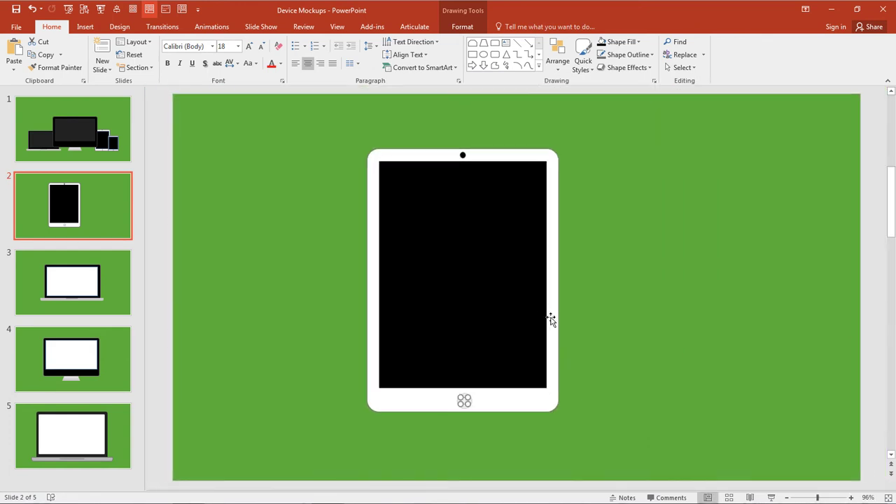
- Center the home button pieces horizontally with the rest of the tablet shapes using Align Center
left_click_drag(578, 446, 401, 138)
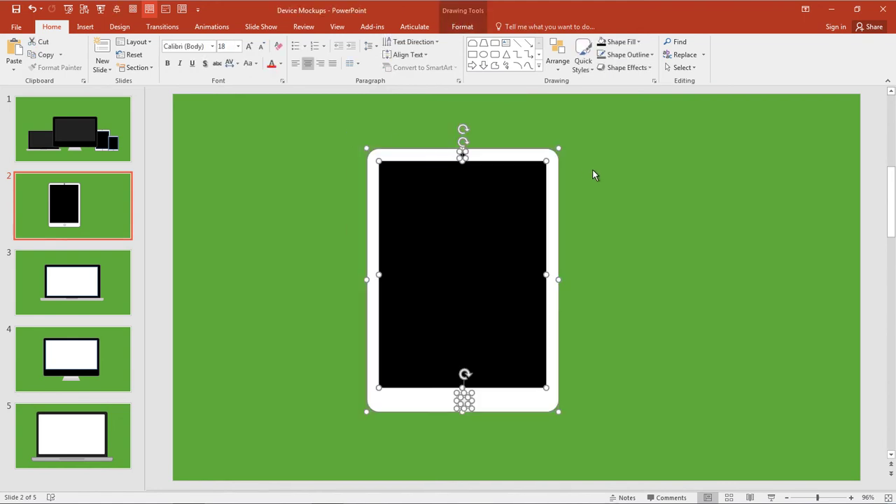
left_click(558, 55)
mouse_move(592, 214)
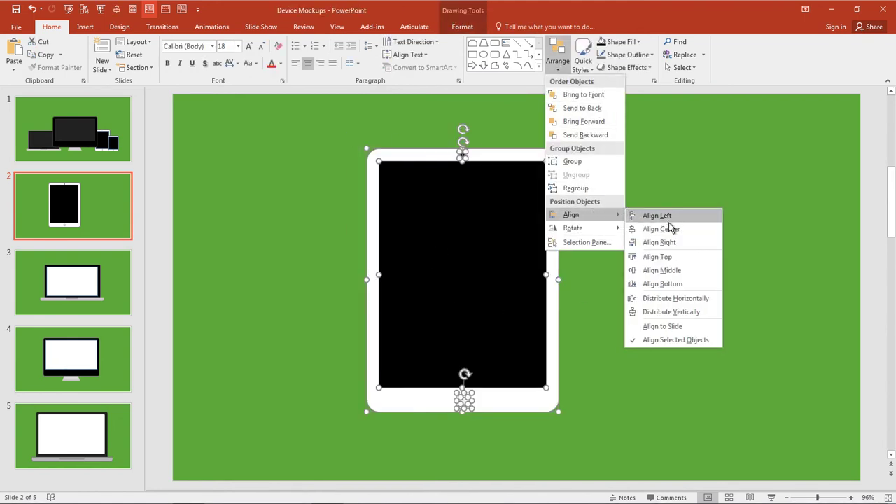
left_click(670, 228)
left_click(670, 228)
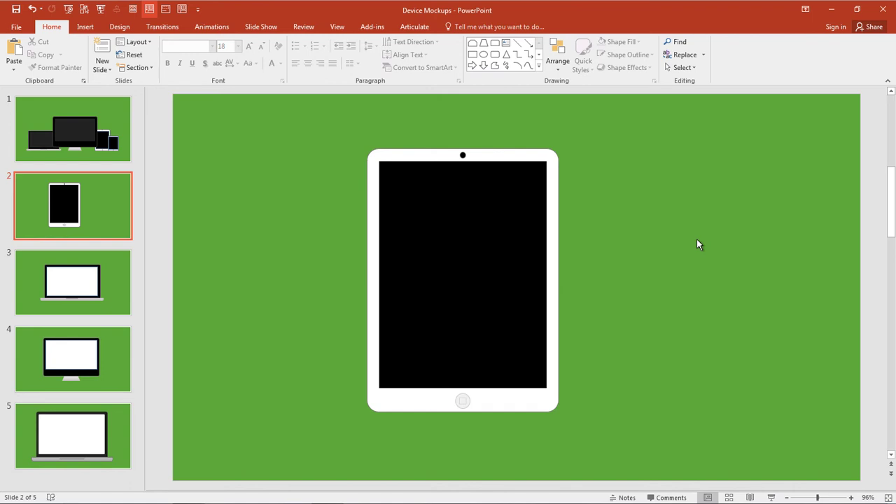
- Move all the tablet shapes together to the slide's left side and place a duplicate of the tablet to their right
left_click_drag(314, 106, 612, 456)
mouse_move(518, 308)
left_mouse_down()
mouse_move(355, 298)
mouse_move(328, 314)
mouse_move(343, 315)
left_mouse_up()
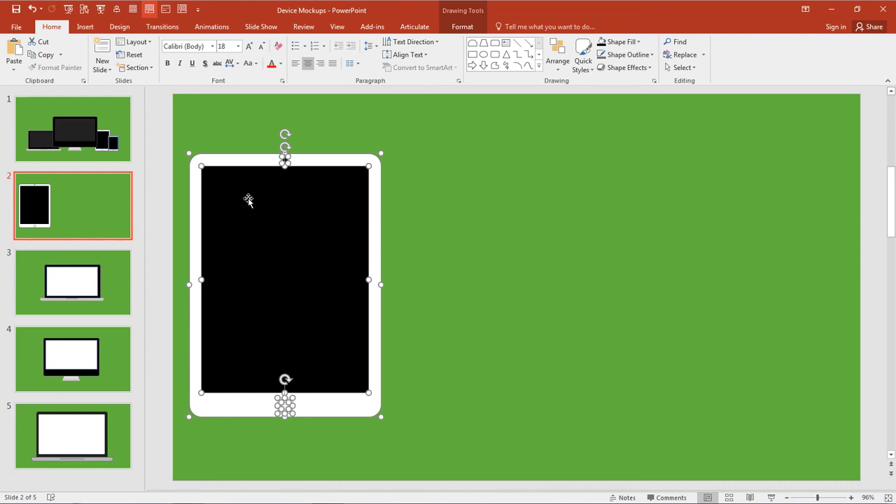
left_click_drag(272, 282, 575, 264)
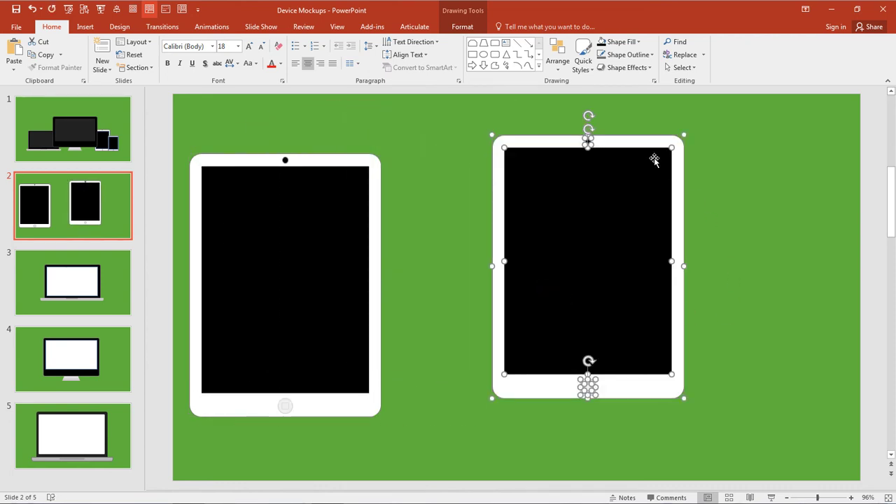
- Rotate all the pieces of the duplicate tablet 90 degrees so the frame and screen lie in landscape orientation
left_click_drag(587, 115, 754, 301)
left_click_drag(585, 288, 654, 261)
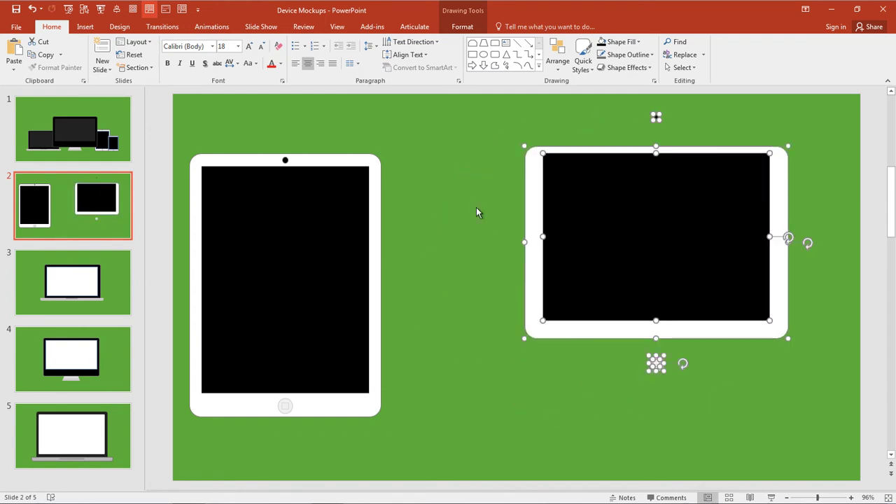
left_click(497, 221)
- Reposition and widen the black screen rectangle so it nearly fills the width of the landscape white frame
left_click(634, 186)
left_click_drag(634, 187, 630, 188)
left_click_drag(763, 240, 773, 240)
left_click(817, 230)
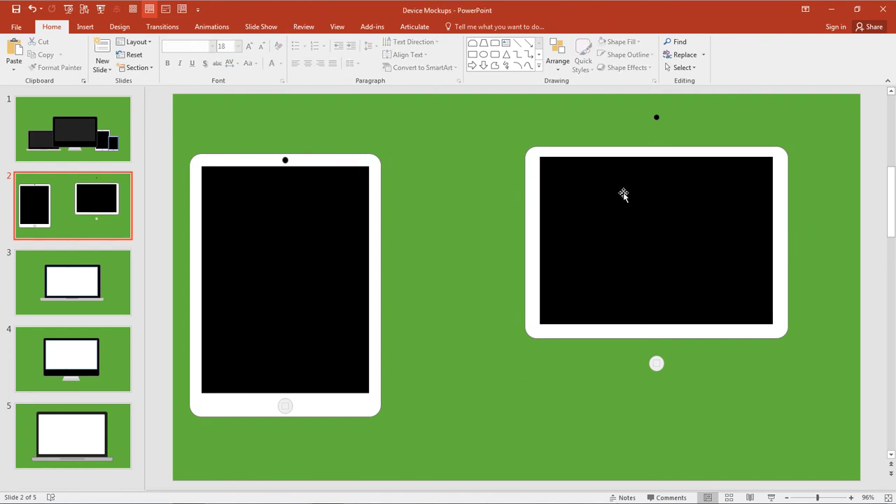
- Fill the landscape device's outer frame with black and its inner screen rectangle with white
left_click(532, 167)
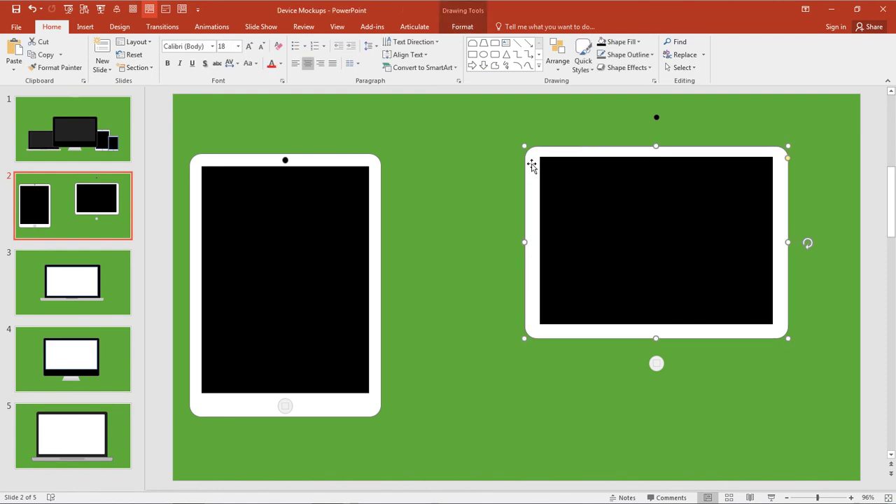
left_click(462, 28)
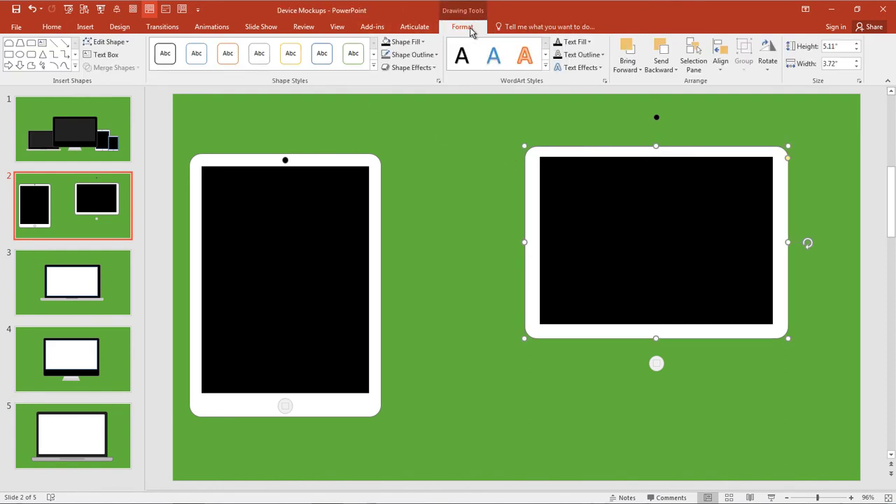
left_click(403, 43)
left_click(592, 220)
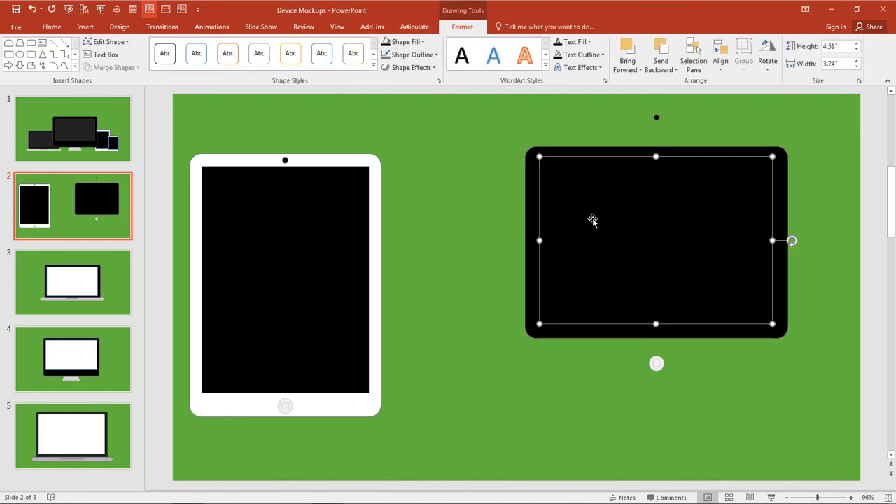
left_click(410, 42)
left_click(390, 68)
left_click(837, 130)
- Lower the top edge of the white screen slightly to thicken the black border above it
left_click(681, 186)
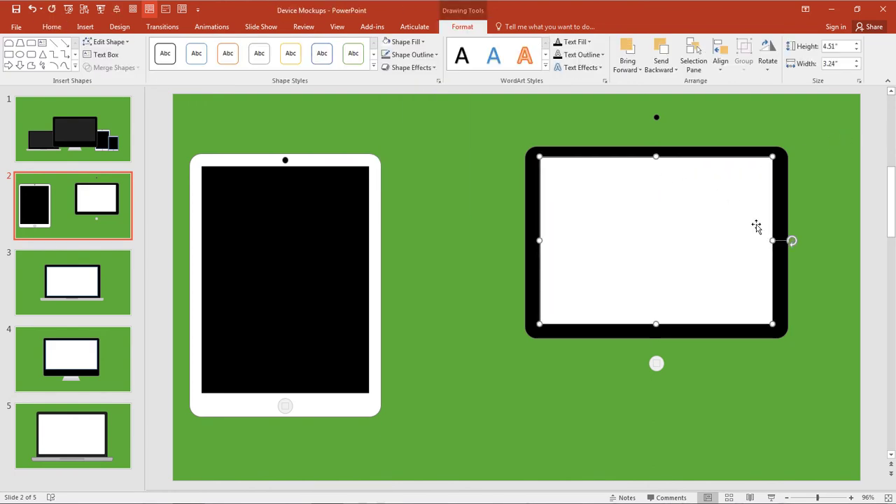
left_click_drag(655, 159, 656, 163)
left_click(617, 370)
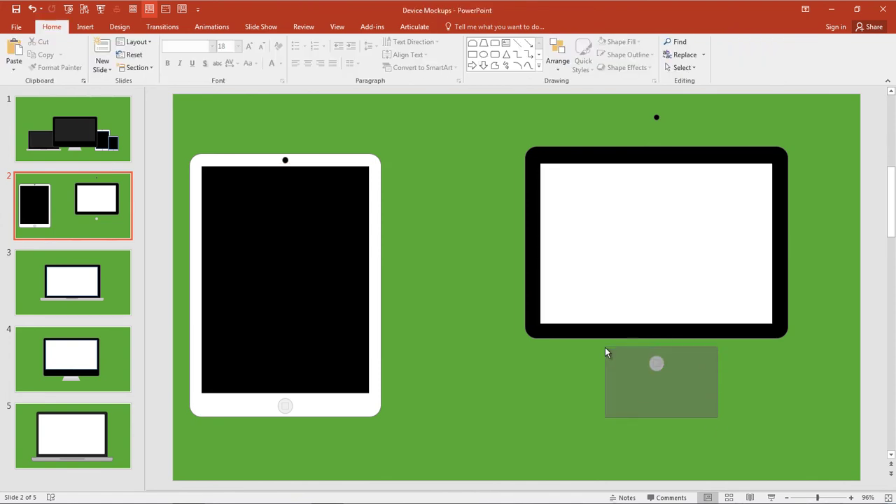
- Delete the grey home button pieces below the landscape device and extend the black frame's bottom edge downward
left_click_drag(605, 348, 659, 359)
key("Delete")
left_click(656, 339)
left_click(772, 403)
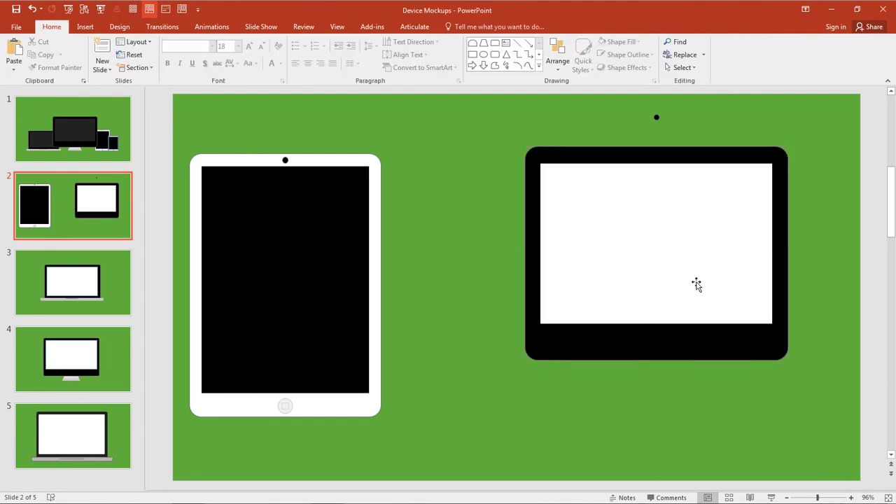
- Draw a rectangle with rounded top corners, about 6.44" wide and 1.52" high, flip it upside down, and move it below the screen
left_click(86, 27)
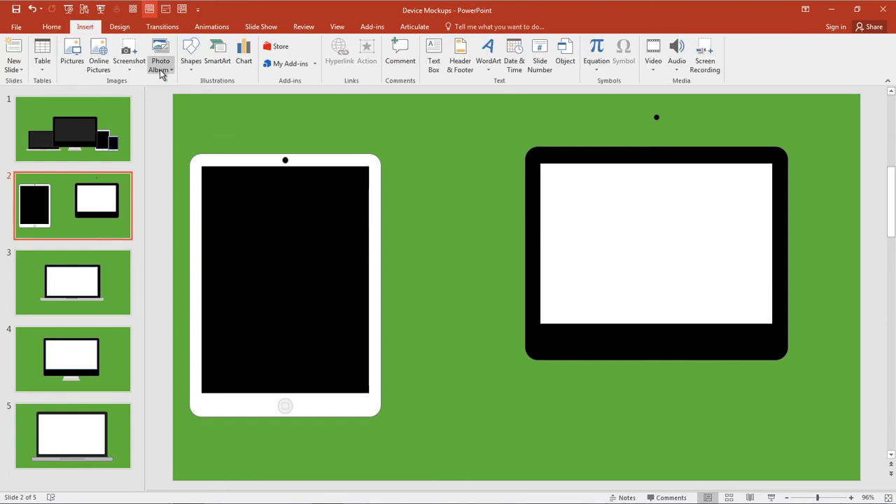
left_click(191, 66)
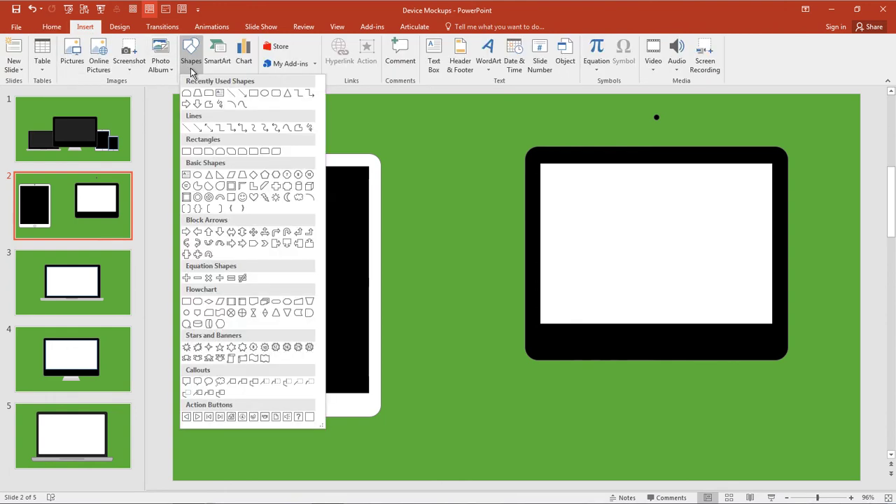
left_click(189, 103)
mouse_move(400, 137)
left_mouse_down()
mouse_move(680, 220)
mouse_move(731, 215)
left_mouse_up()
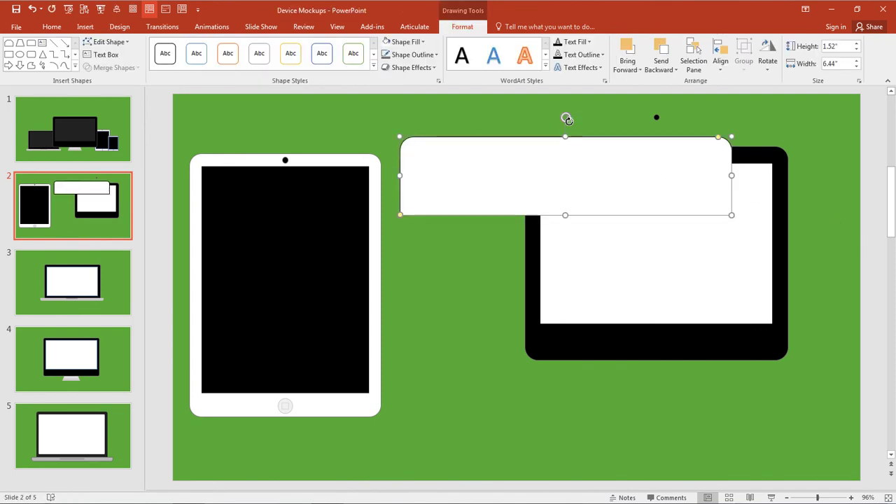
left_click_drag(567, 118, 566, 225)
left_click_drag(566, 137, 656, 344)
- Flatten the flipped shape into a laptop base about 0.45" high across the frame's lower edge, and trim the white screen's bottom slightly
left_click(637, 262)
left_click(656, 352)
left_click_drag(492, 368, 501, 367)
left_click_drag(743, 363, 753, 356)
left_click(651, 371)
left_click(636, 361)
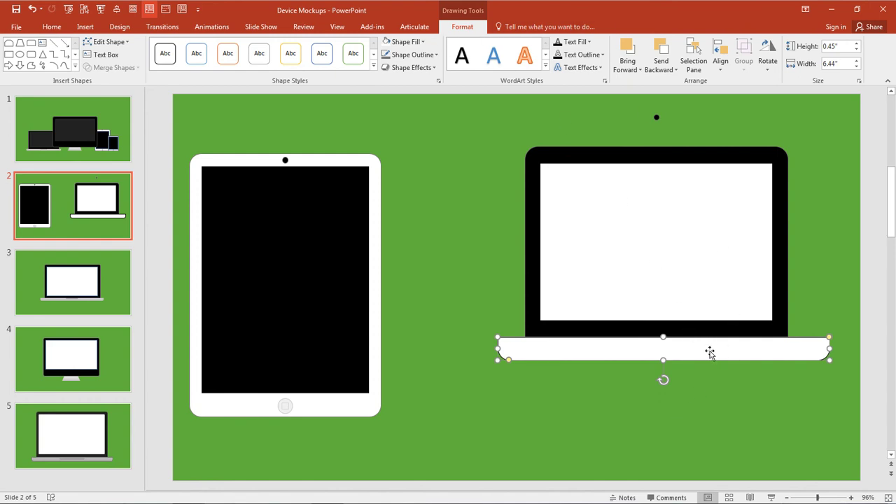
- Duplicate the laptop base and shrink the copy into a small notch about 0.96" wide and 0.13" high
left_click_drag(725, 355, 651, 303)
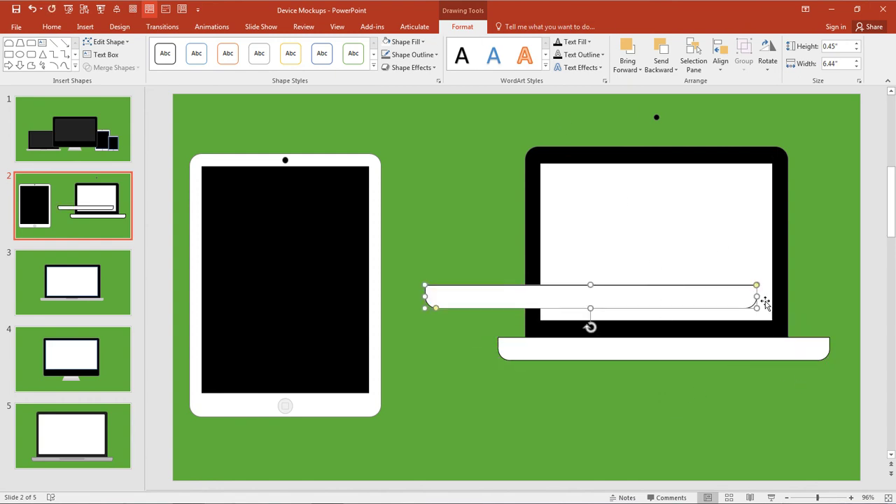
left_click_drag(757, 309, 457, 291)
scroll(424, 294, "up", 10)
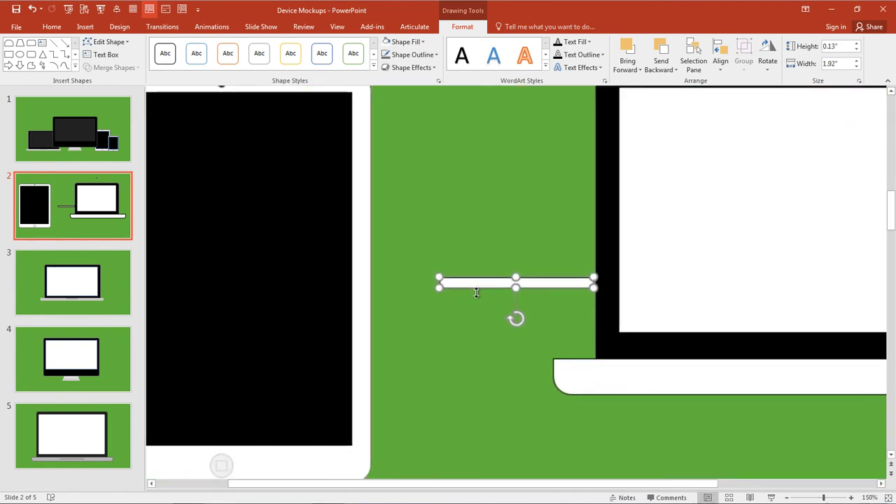
left_click_drag(361, 281, 516, 281)
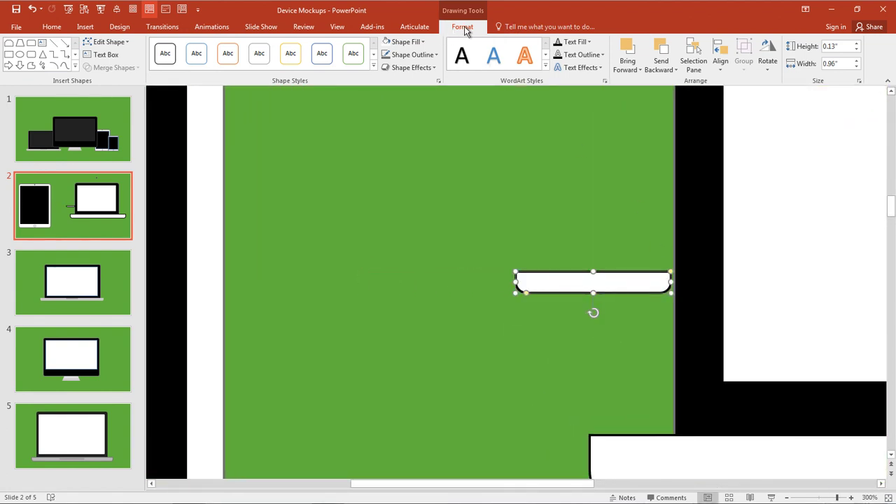
- Fill the small notch shape with light grey and remove its outline
left_click(425, 40)
left_click(426, 40)
left_click(425, 40)
left_click(405, 68)
left_click(411, 55)
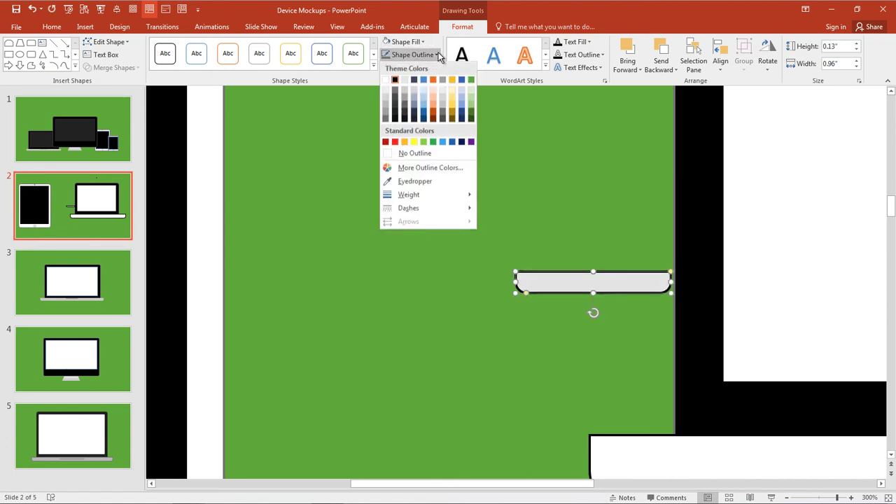
left_click(417, 154)
- Fill the laptop base with the same light grey and remove its outline
left_click(672, 448)
left_click(403, 41)
left_click(436, 55)
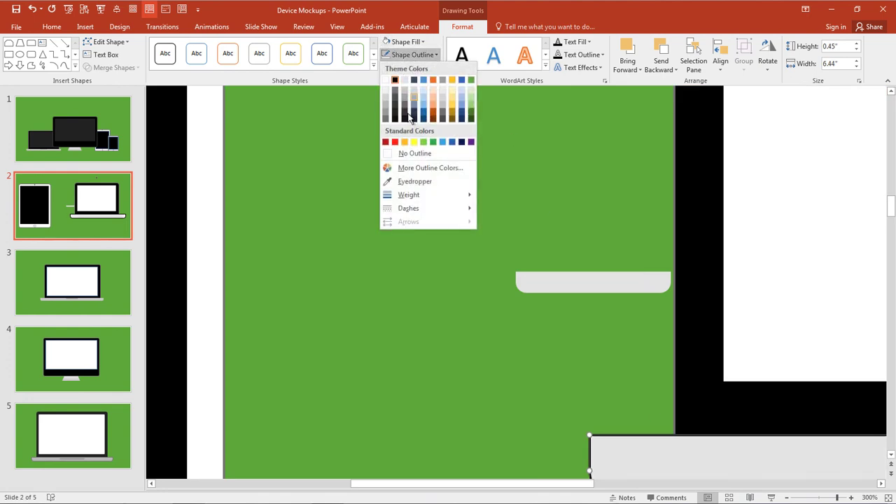
left_click(418, 154)
- Fill the small notch with a darker grey and place it at the middle of the laptop base's top edge
left_click(562, 290)
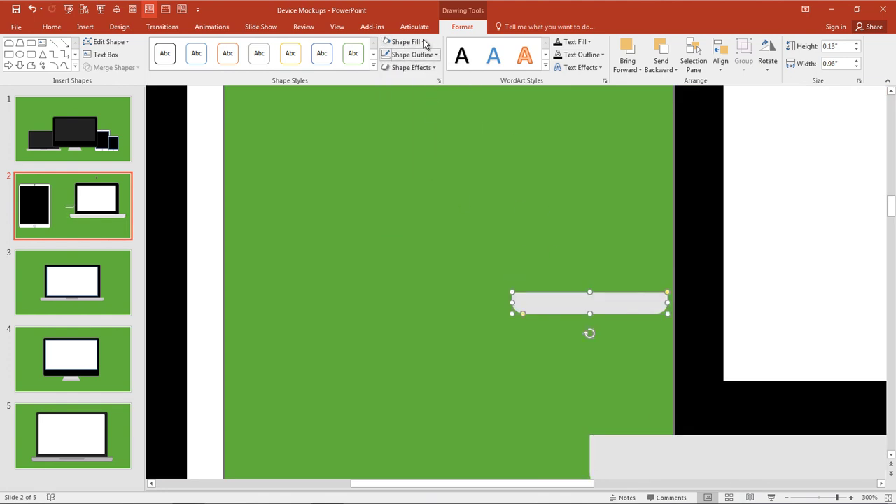
left_click(403, 41)
left_click(404, 83)
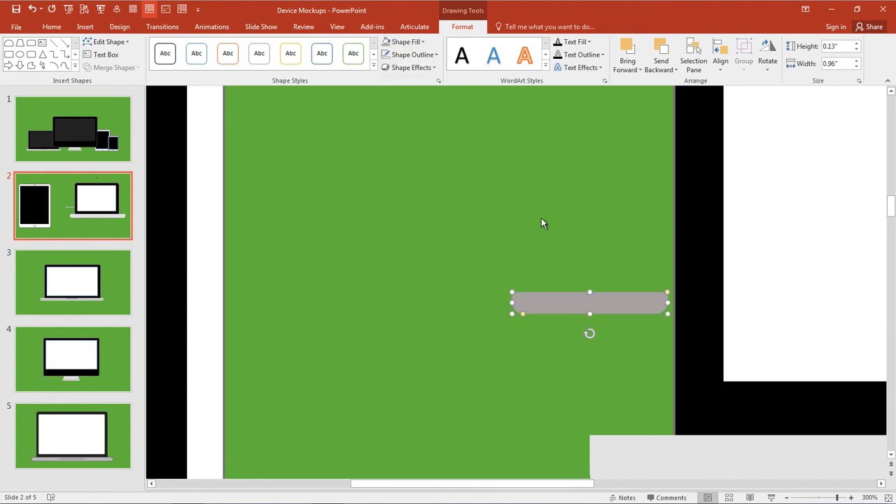
scroll(536, 213, "down", 10)
left_click_drag(508, 285, 691, 334)
left_click(793, 392)
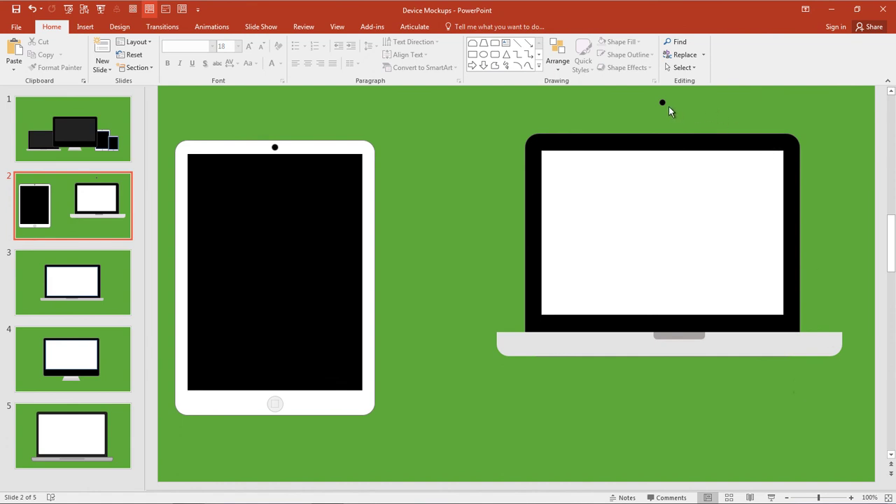
- Move the black camera dot onto the laptop's top border and fill it with light grey
left_click_drag(658, 101, 658, 142)
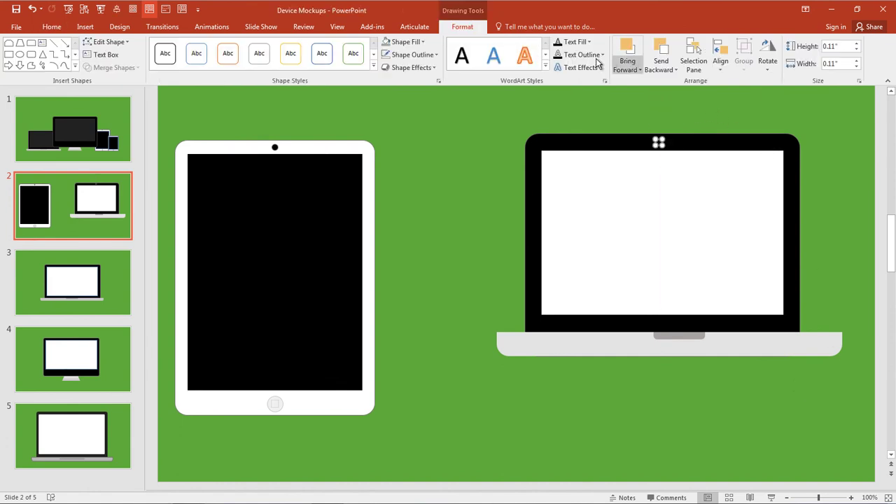
left_click(425, 42)
left_click(408, 82)
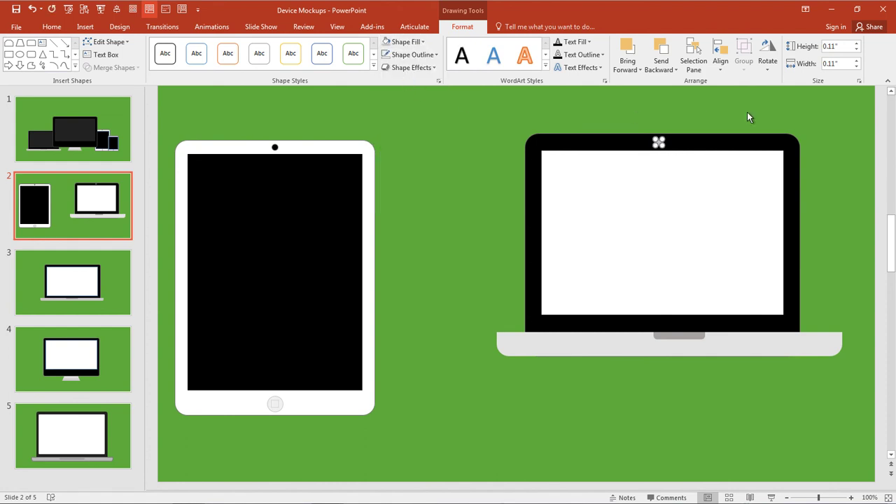
left_click(749, 114)
- Center all the laptop shapes on each other with Align Center and move the whole laptop slightly down and to the left
scroll(747, 211, "down", 3, "ctrl")
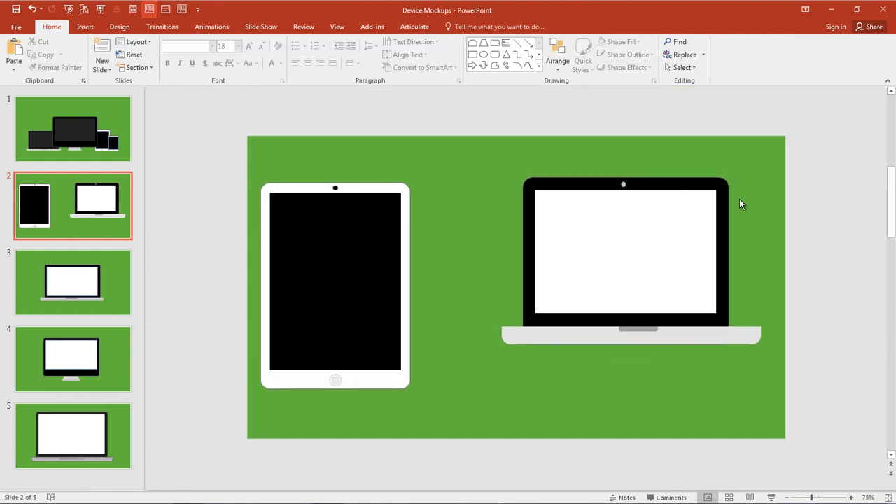
left_click_drag(801, 409, 484, 145)
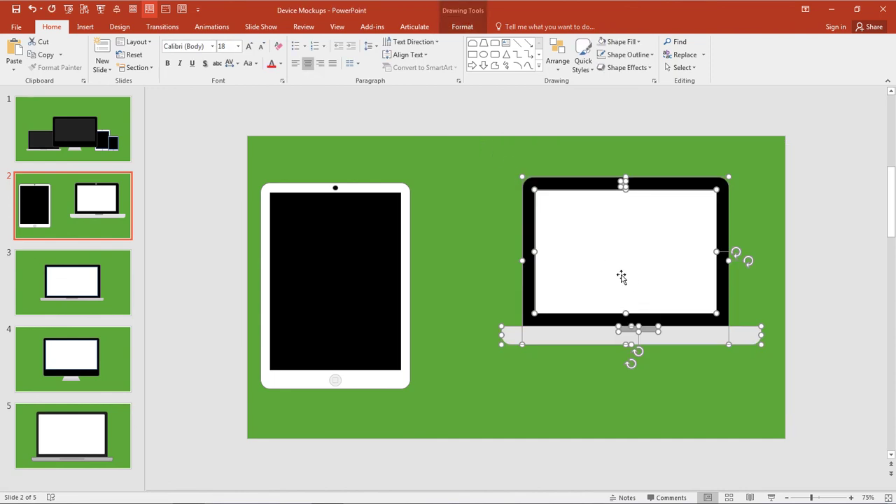
left_click(482, 30)
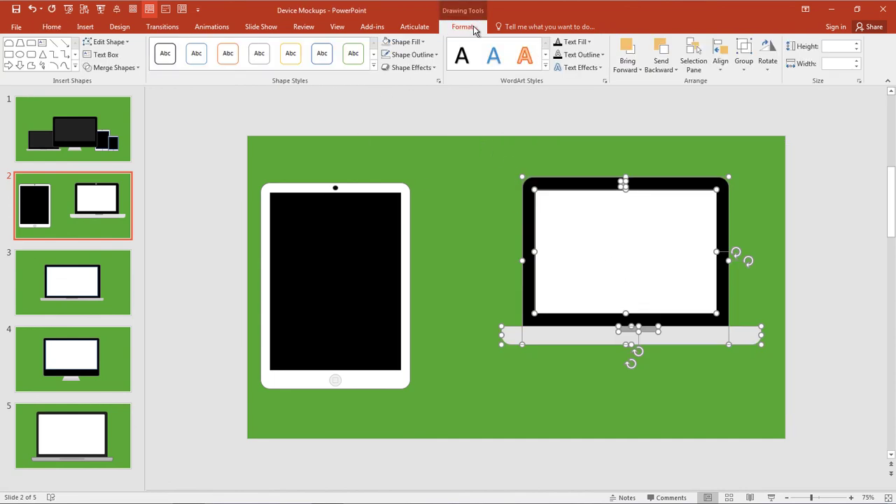
left_click(719, 55)
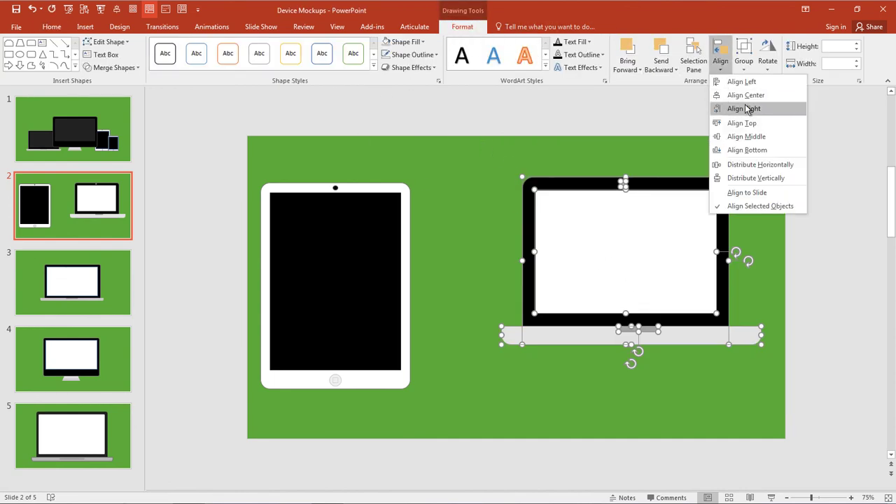
left_click(745, 95)
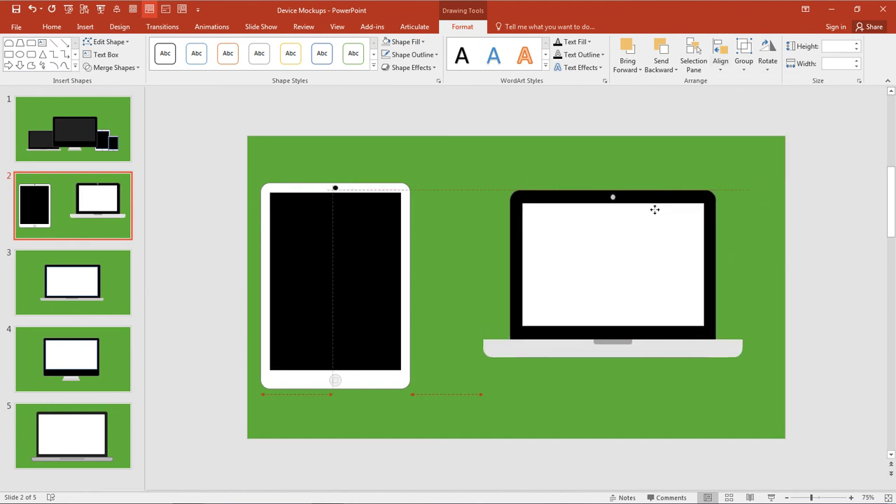
left_click(731, 158)
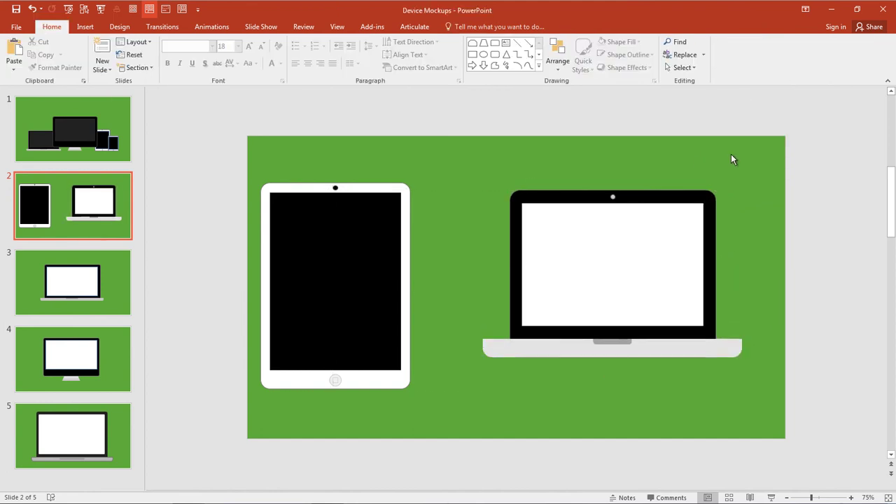